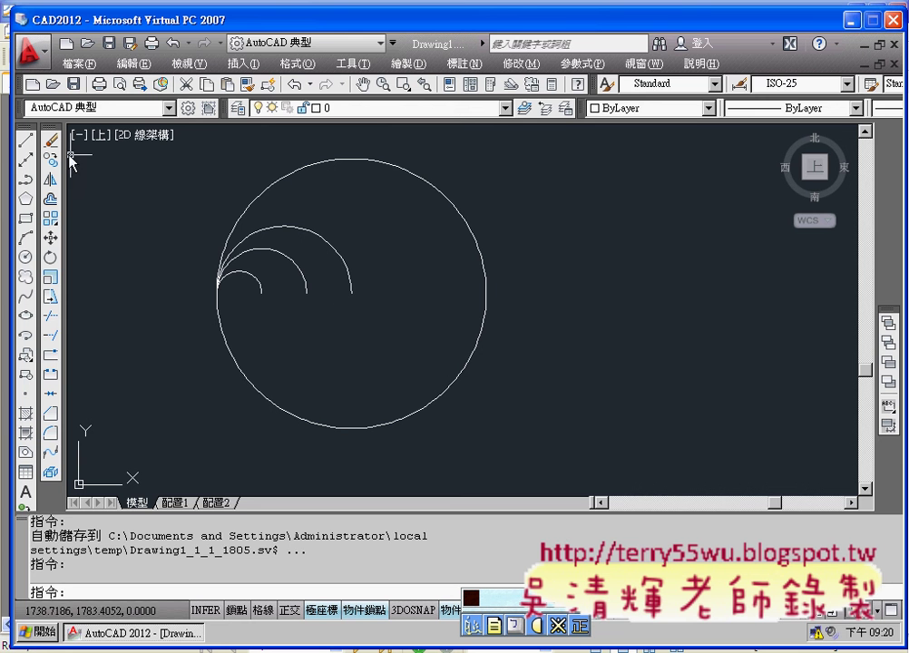
# Draw a horizontal line from the circle's left tangent point to the largest arc's end.
pyautogui.click(26, 140)
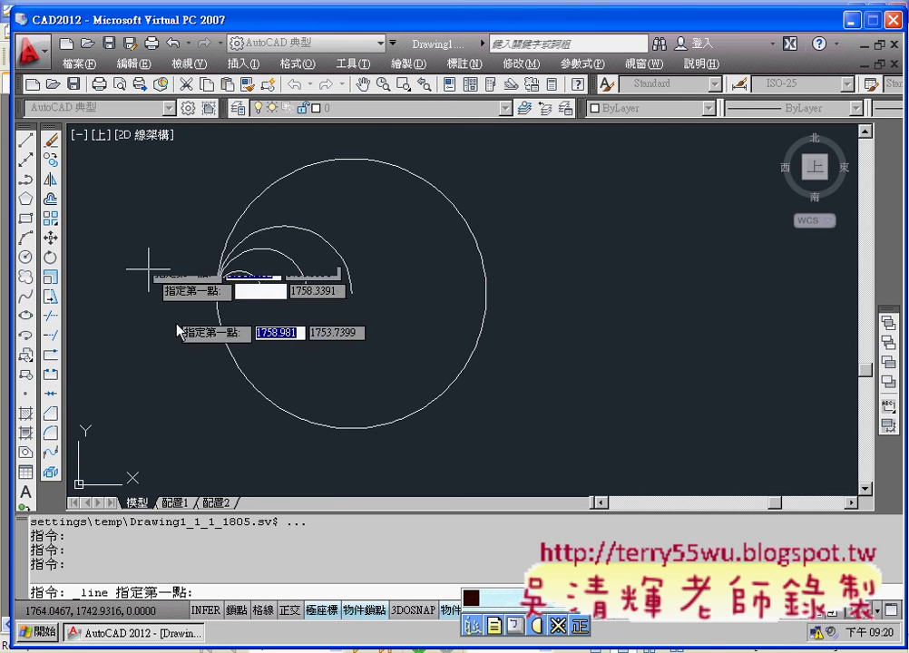
pyautogui.click(216, 292)
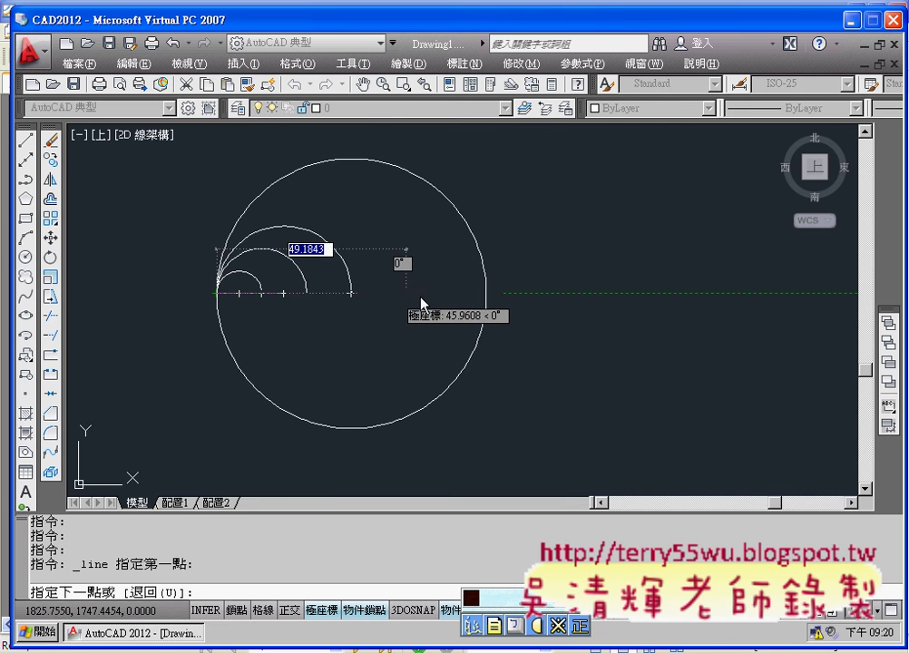
pyautogui.click(350, 293)
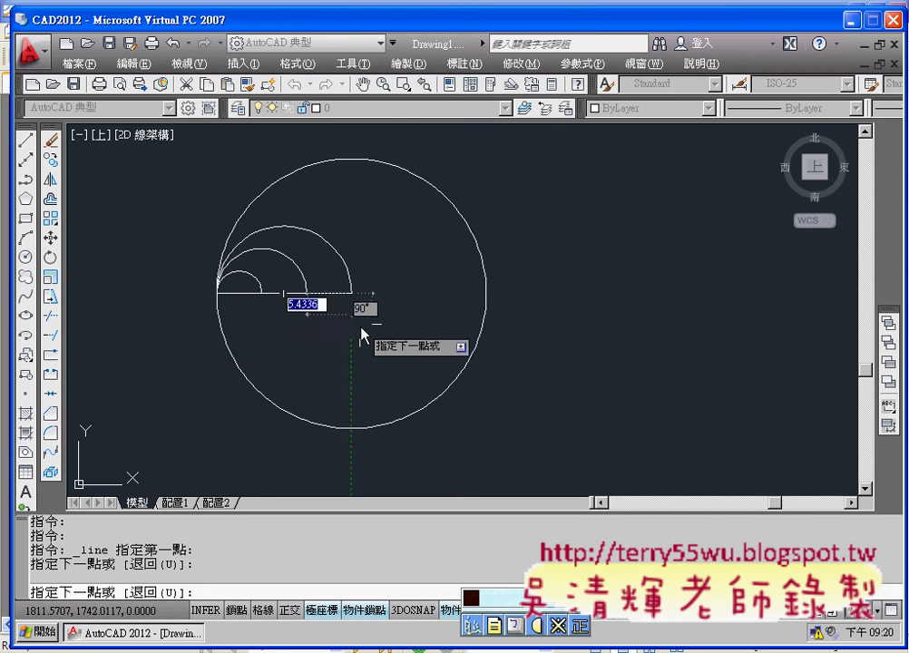
pyautogui.press('Return')
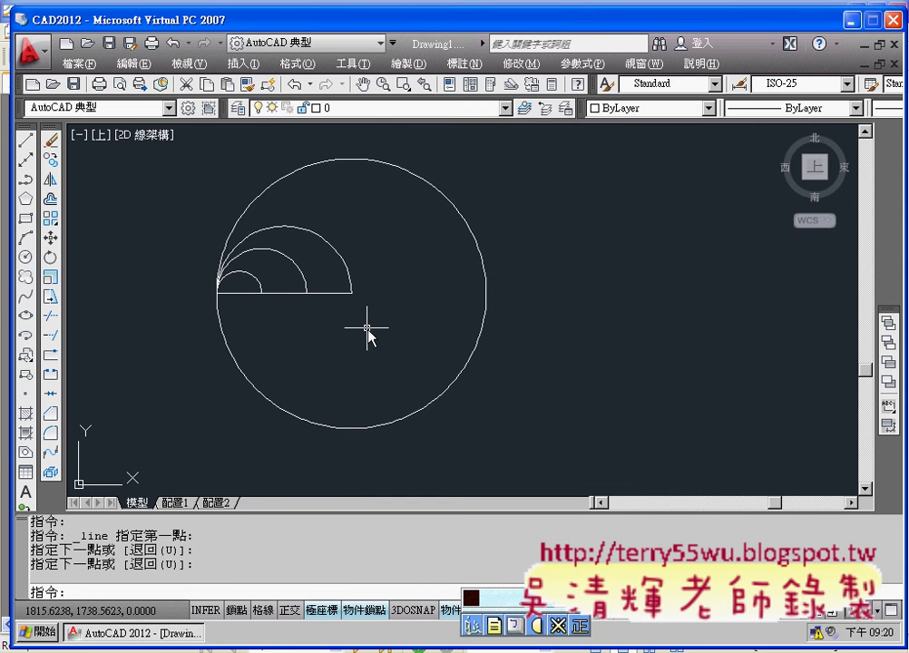
# Zoom and pan the view, then select the horizontal line to show its grips.
pyautogui.scroll(2, 386, 335)
pyautogui.scroll(2, 433, 336)
pyautogui.moveTo(433, 337); pyautogui.dragTo(496, 341, button='middle')
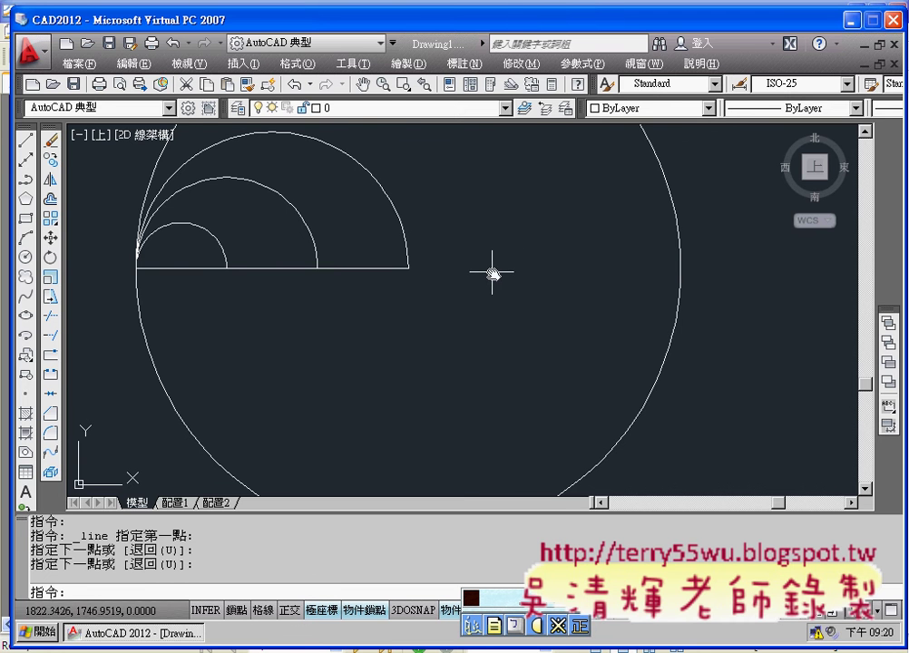
pyautogui.scroll(-2, 492, 272)
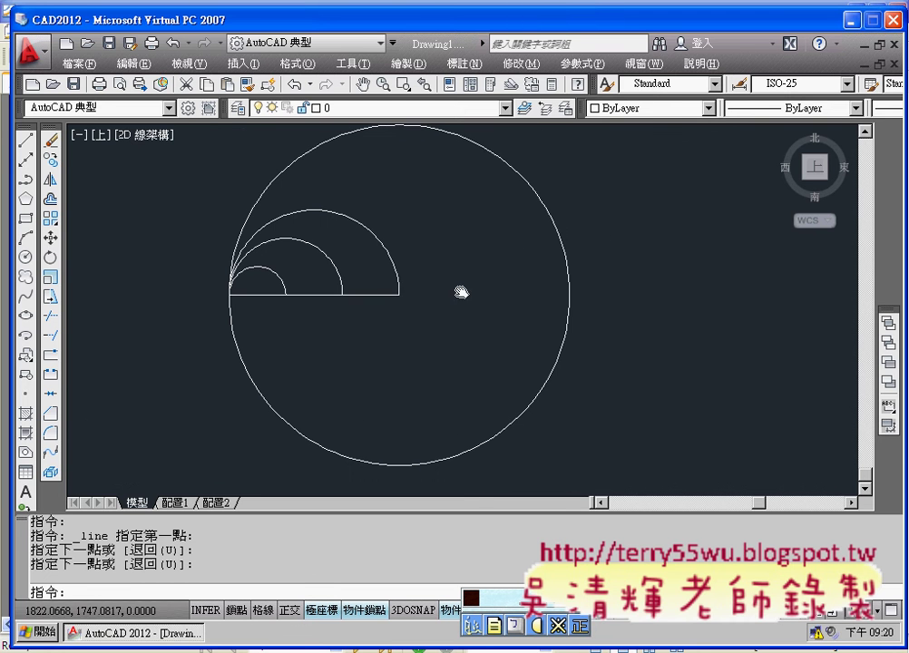
pyautogui.click(386, 296)
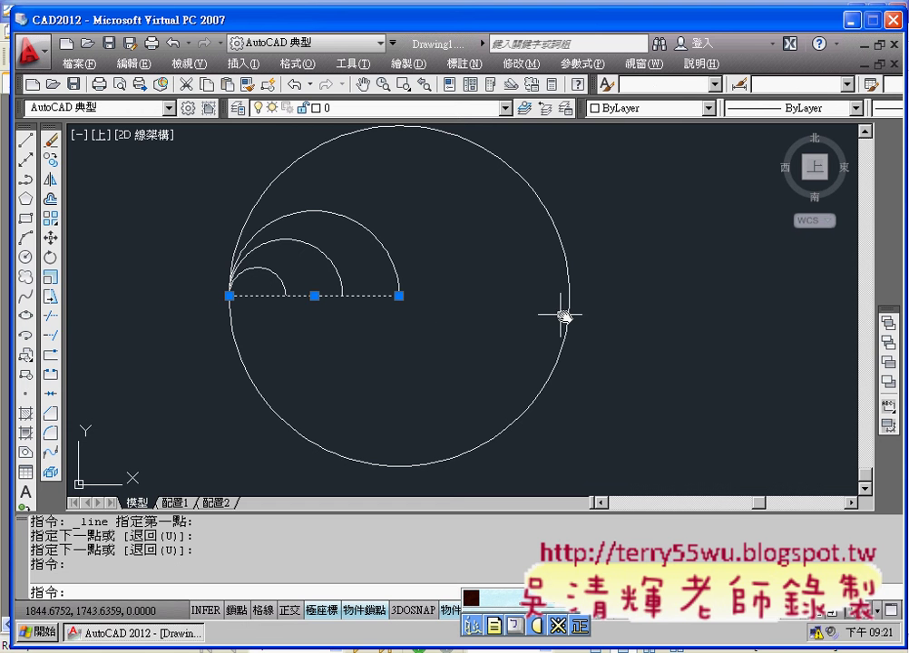
pyautogui.moveTo(399, 296)
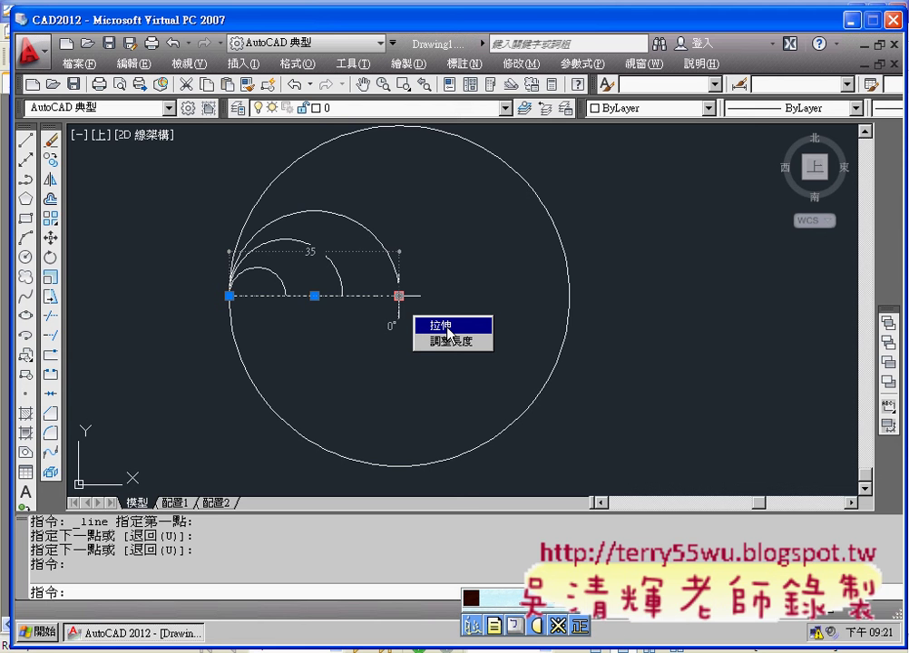
# Stretch the line's right end grip by 70/6, then deselect the line.
pyautogui.click(446, 329)
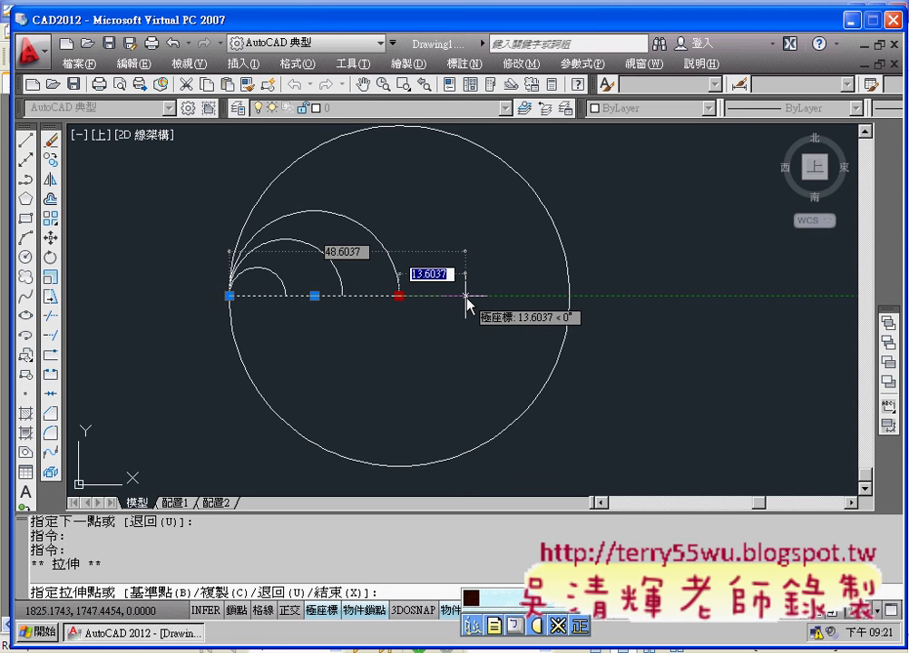
pyautogui.write('70')
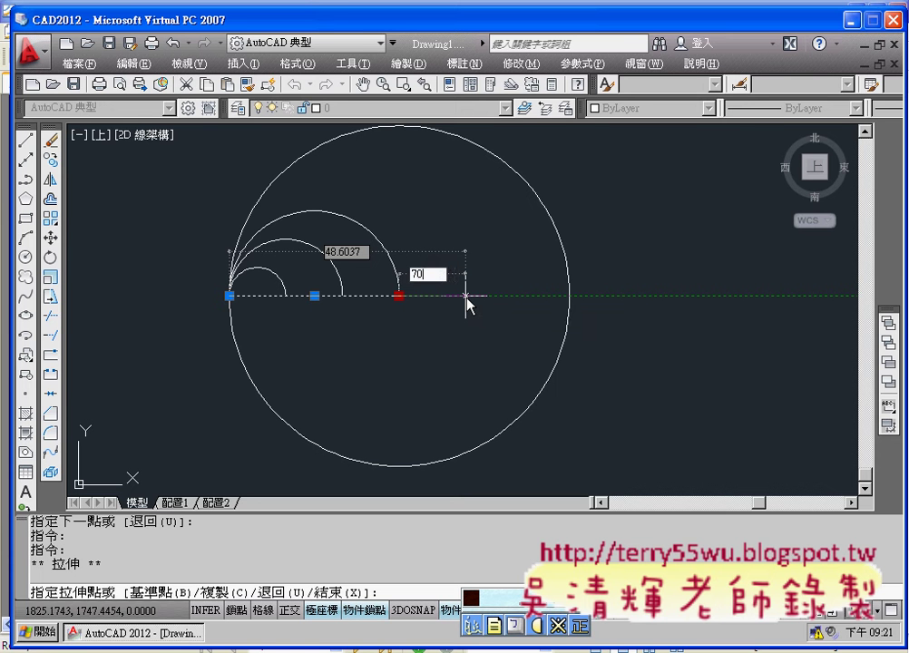
pyautogui.write('/6')
pyautogui.press('Return')
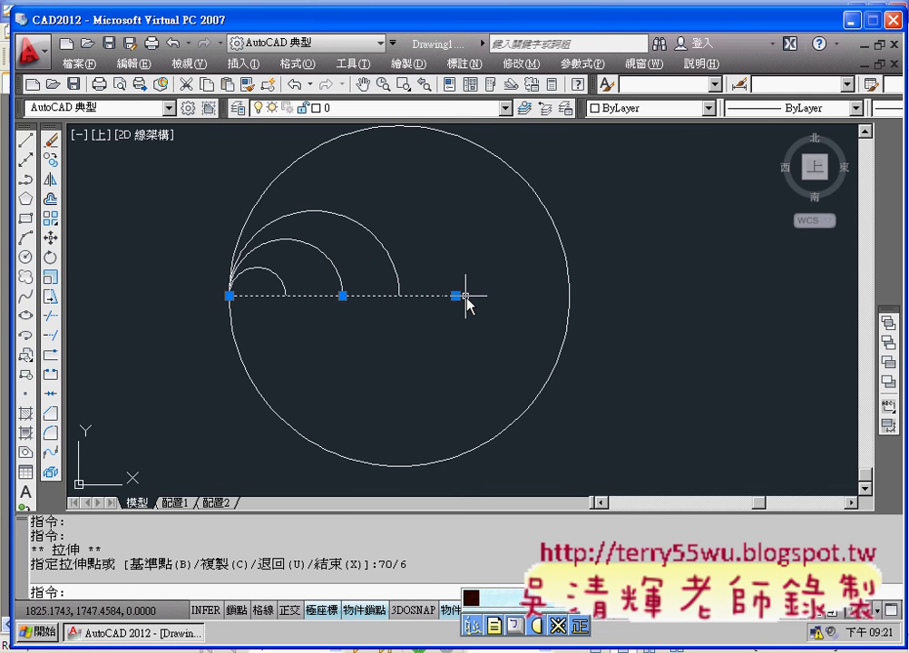
pyautogui.press('Return')
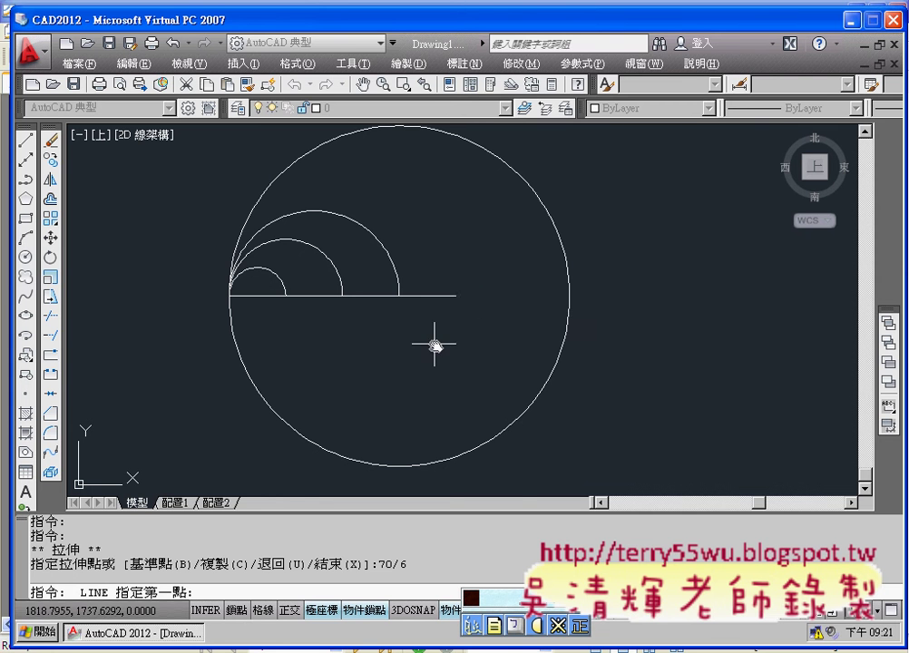
# Draw a circle centred on the middle arc's end, radius 23.3333 to the line's right end.
pyautogui.scroll(1, 434, 347)
pyautogui.scroll(1, 440, 352)
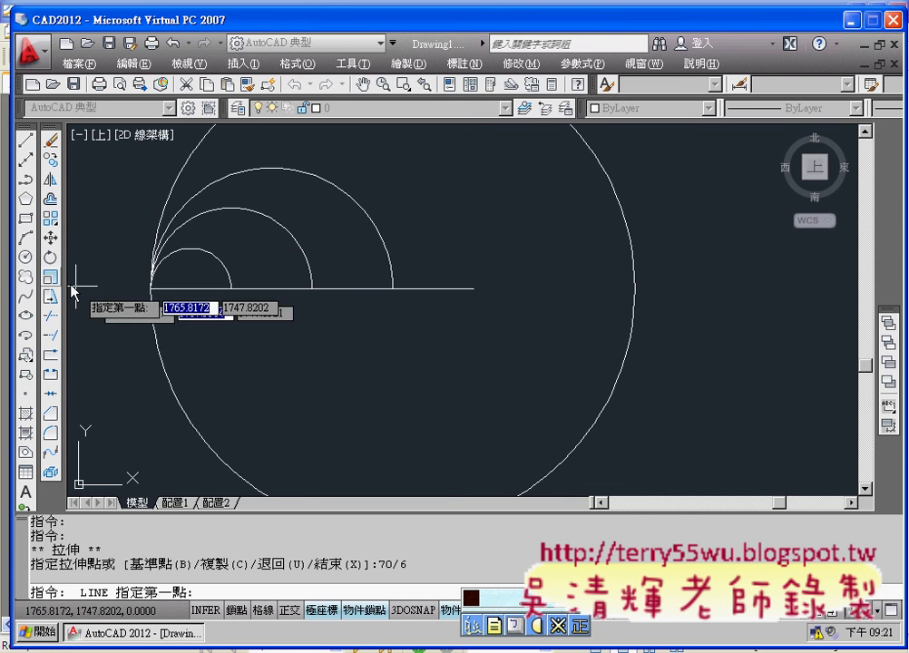
pyautogui.click(26, 257)
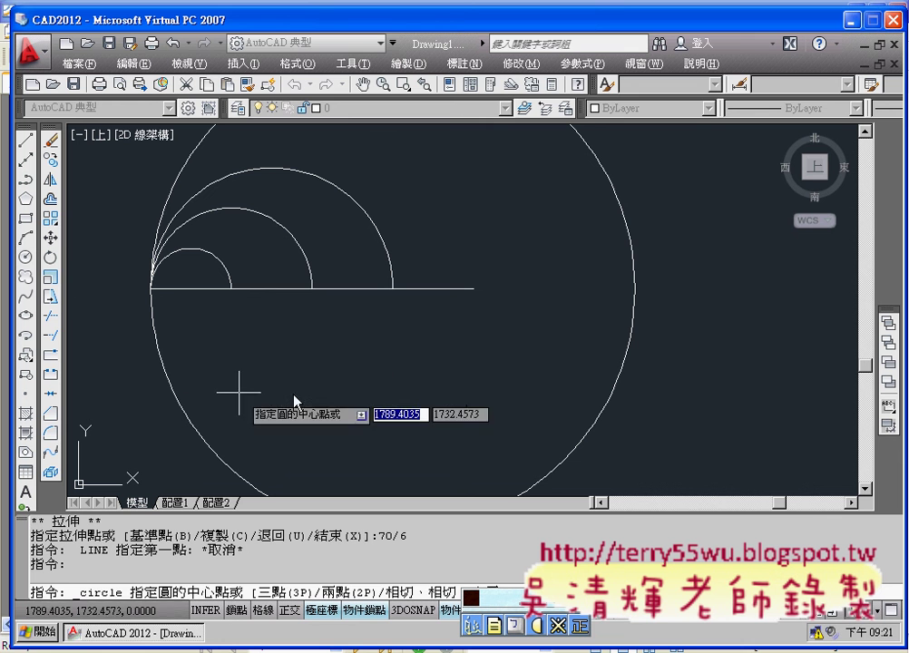
pyautogui.click(311, 290)
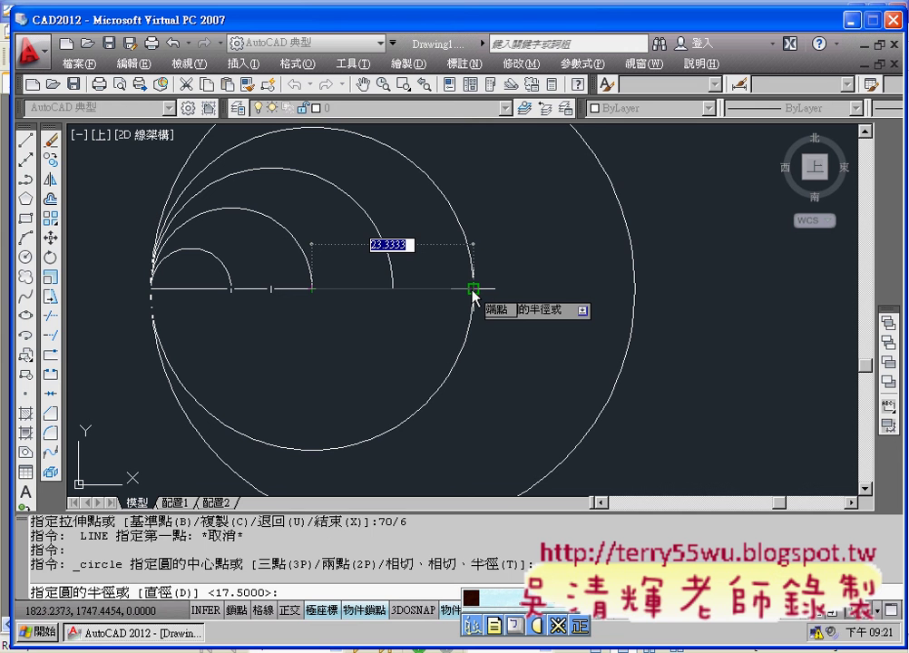
pyautogui.click(472, 290)
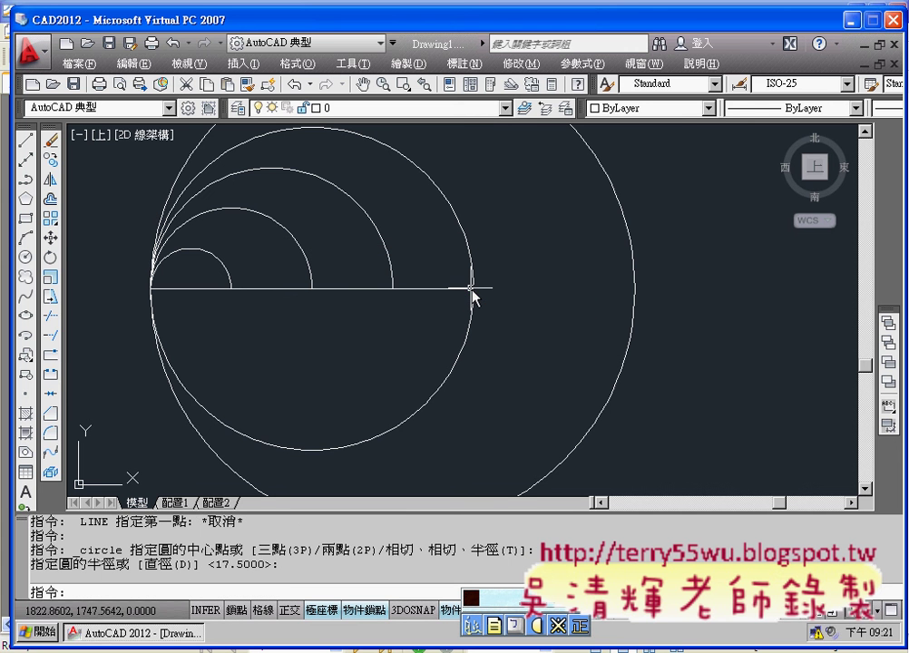
# Trim away the new circle's lower half using all objects as edges, then select the base line.
pyautogui.click(54, 318)
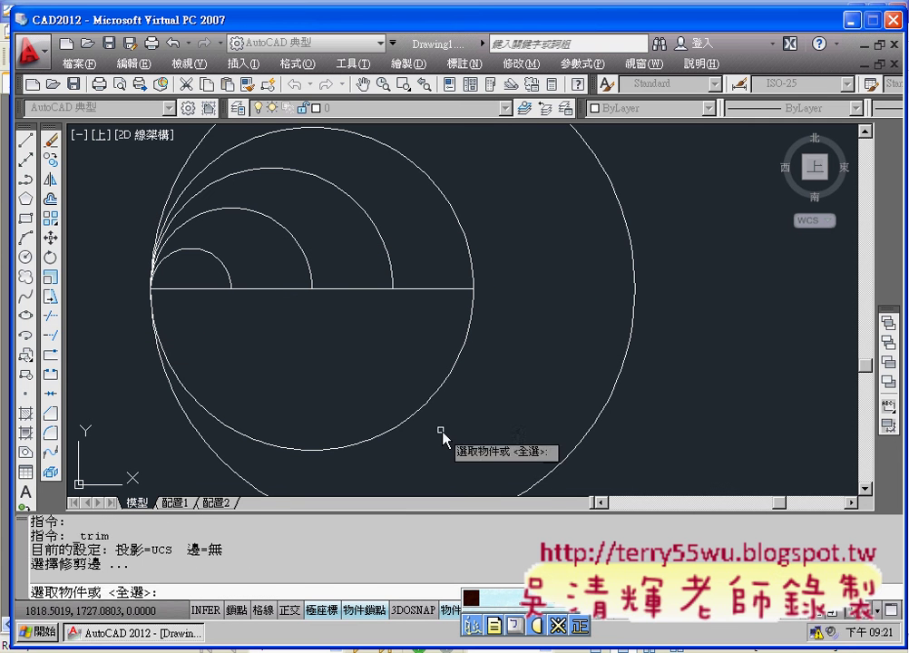
pyautogui.press('Return')
pyautogui.click(439, 399)
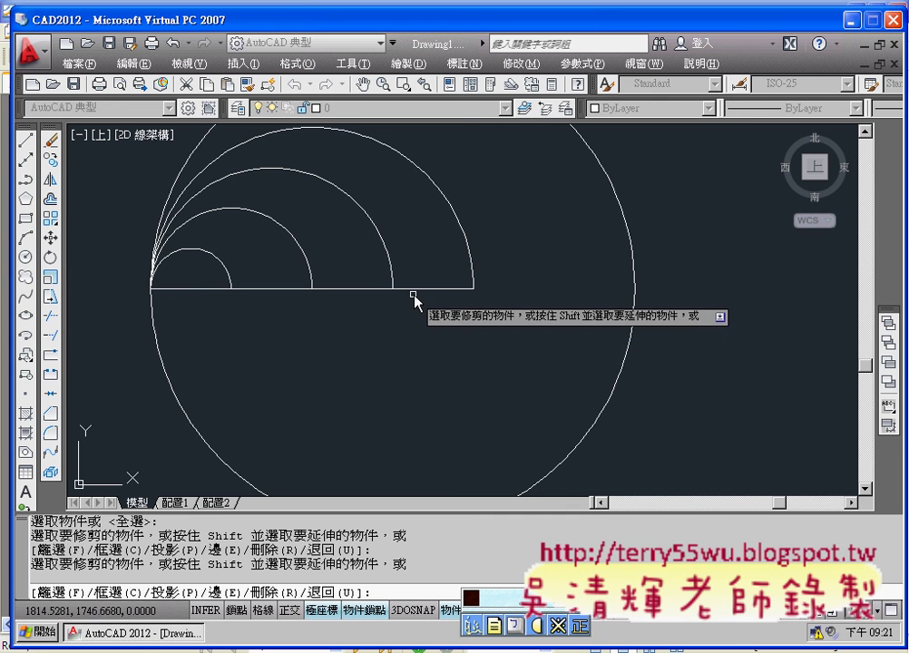
pyautogui.press('Return')
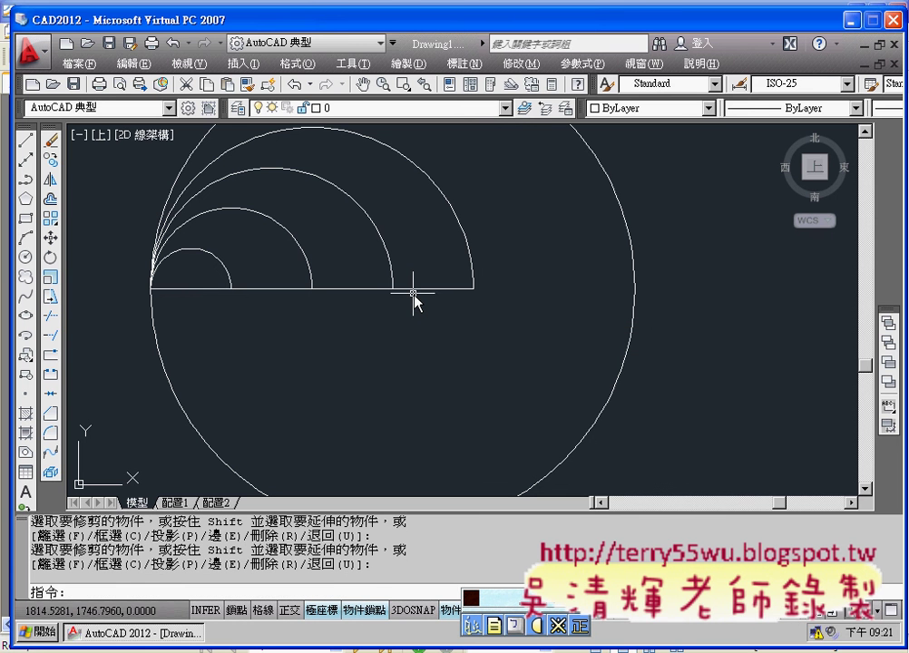
pyautogui.click(413, 290)
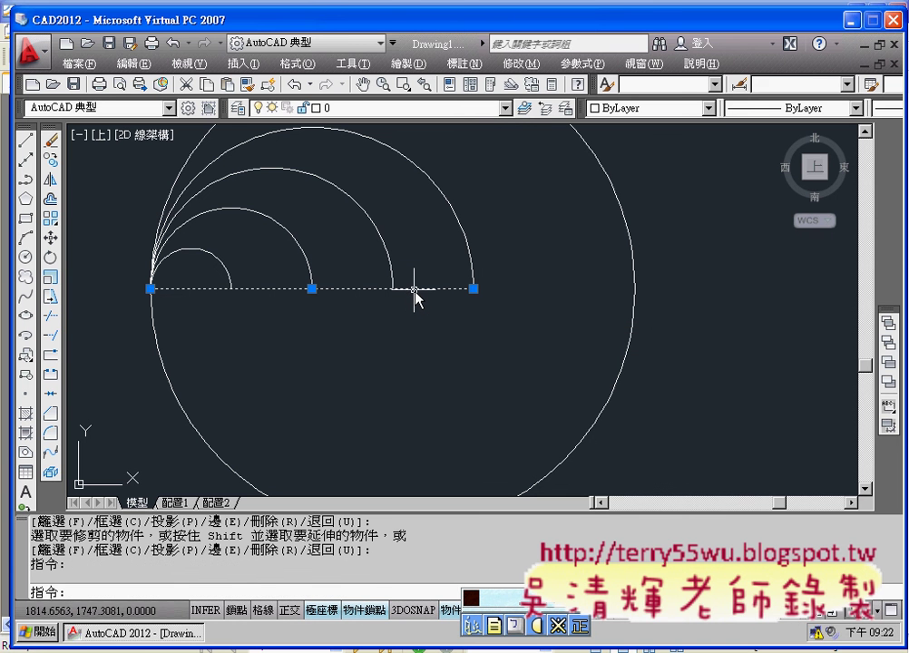
pyautogui.click(51, 139)
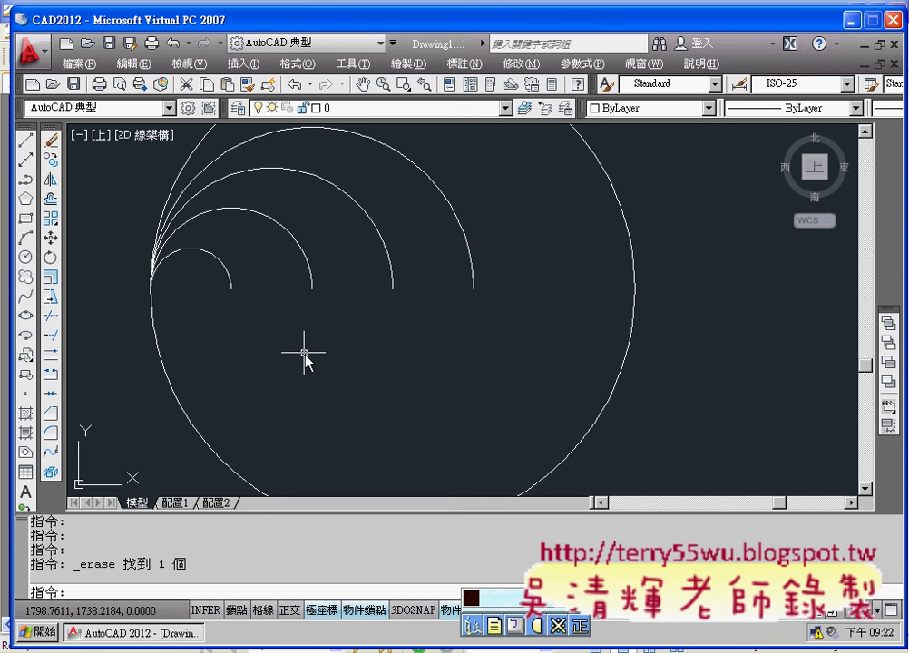
pyautogui.hotkey('ctrl', 'z')
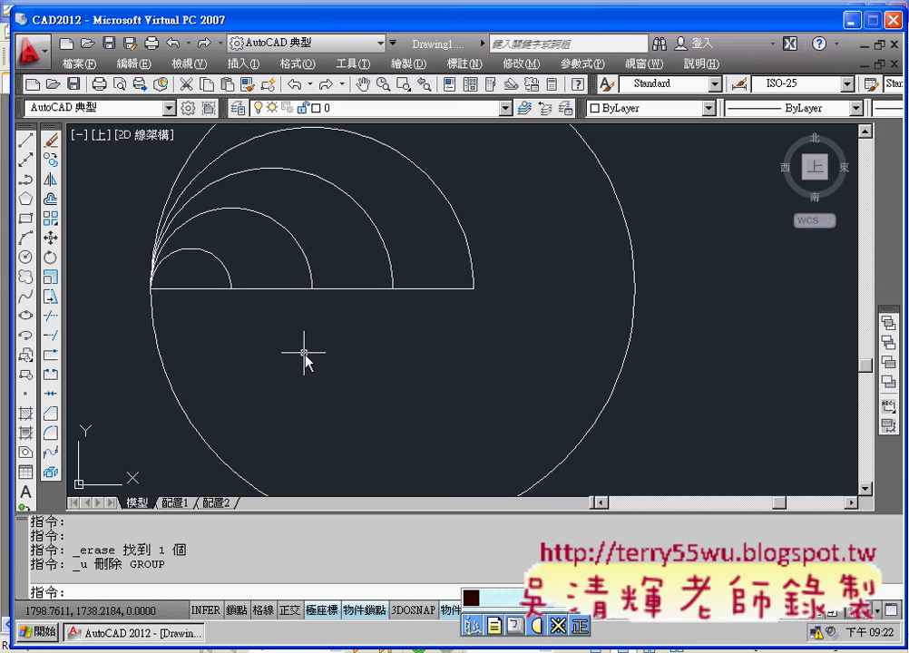
pyautogui.click(418, 290)
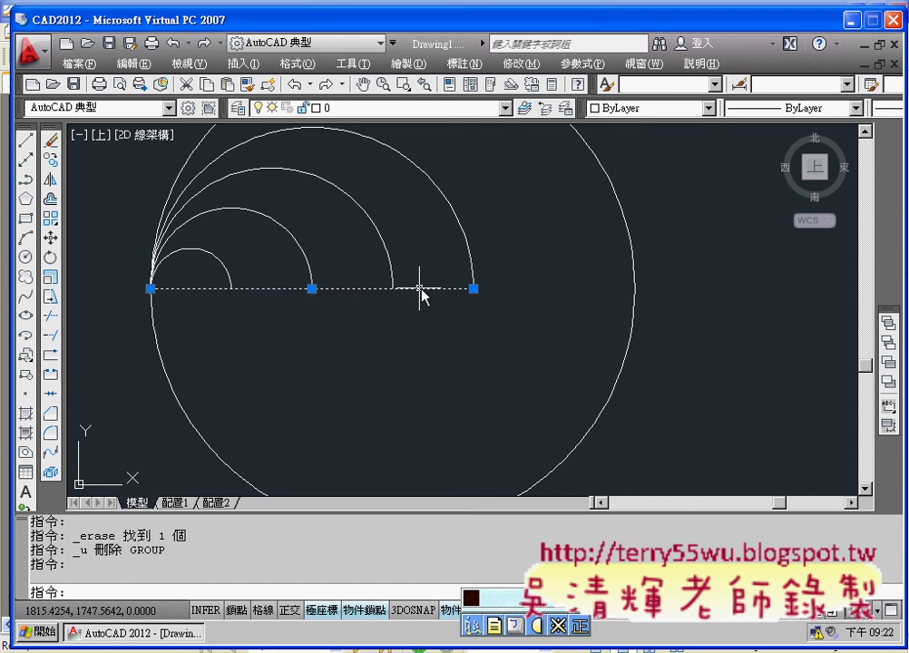
pyautogui.click(473, 289)
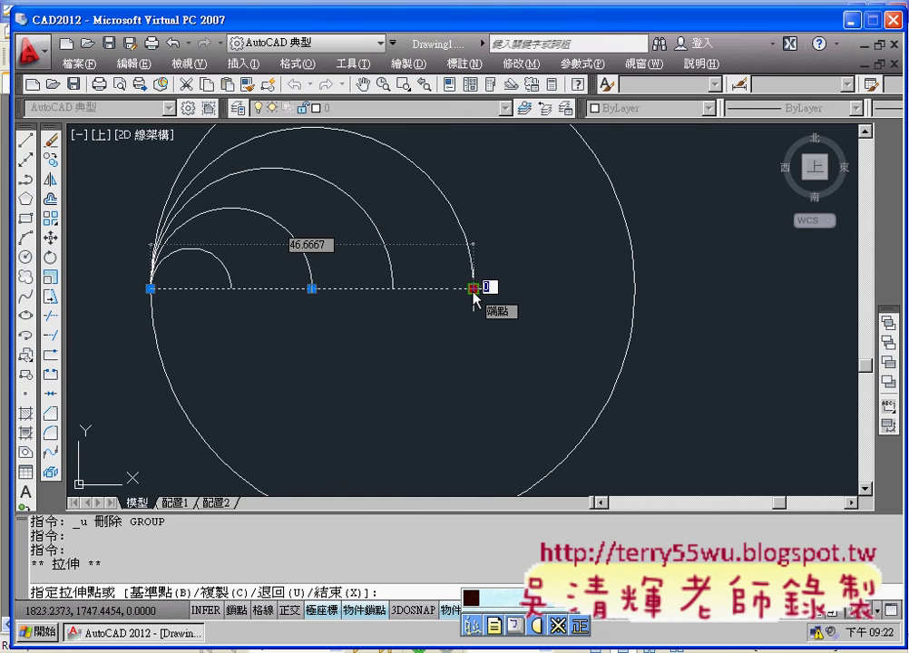
pyautogui.press('Escape')
pyautogui.press('Escape')
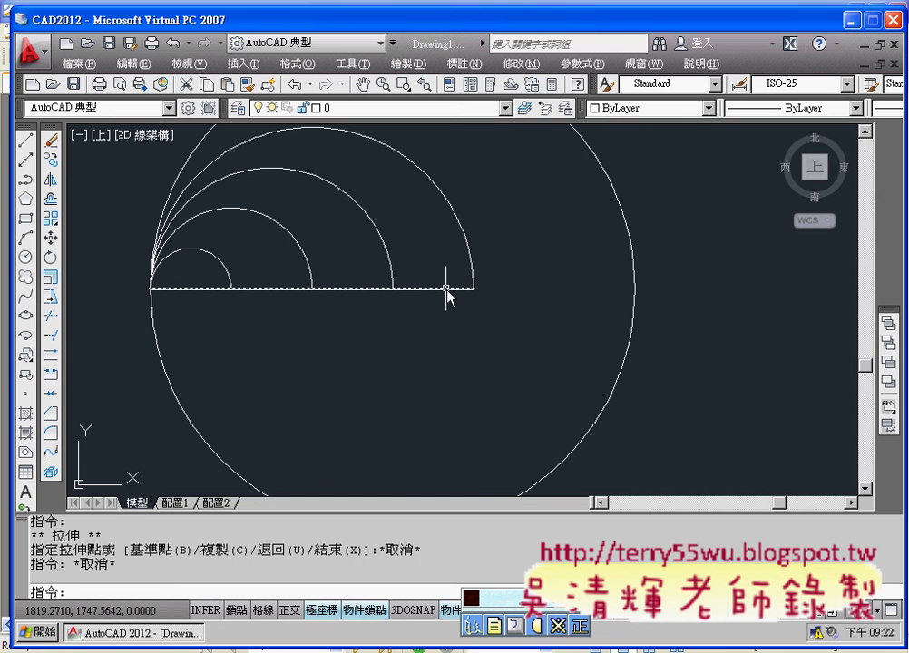
pyautogui.click(444, 292)
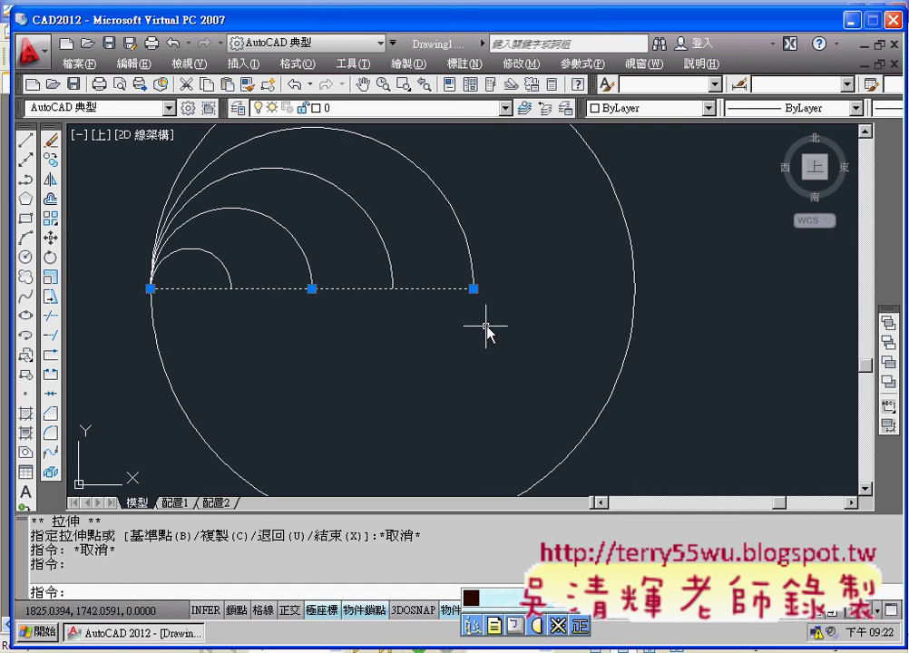
pyautogui.moveTo(472, 289)
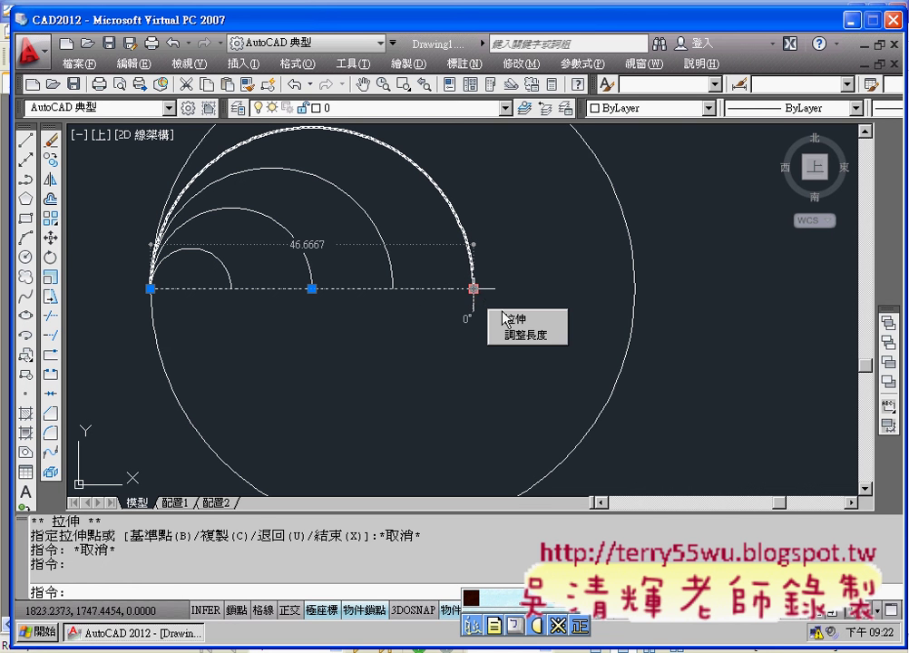
pyautogui.click(514, 319)
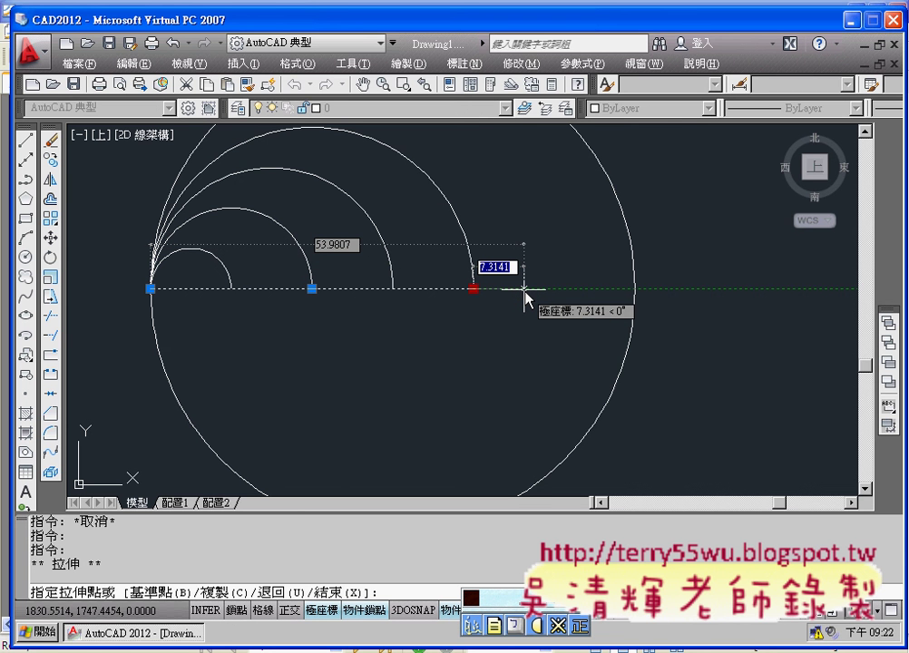
pyautogui.write('70')
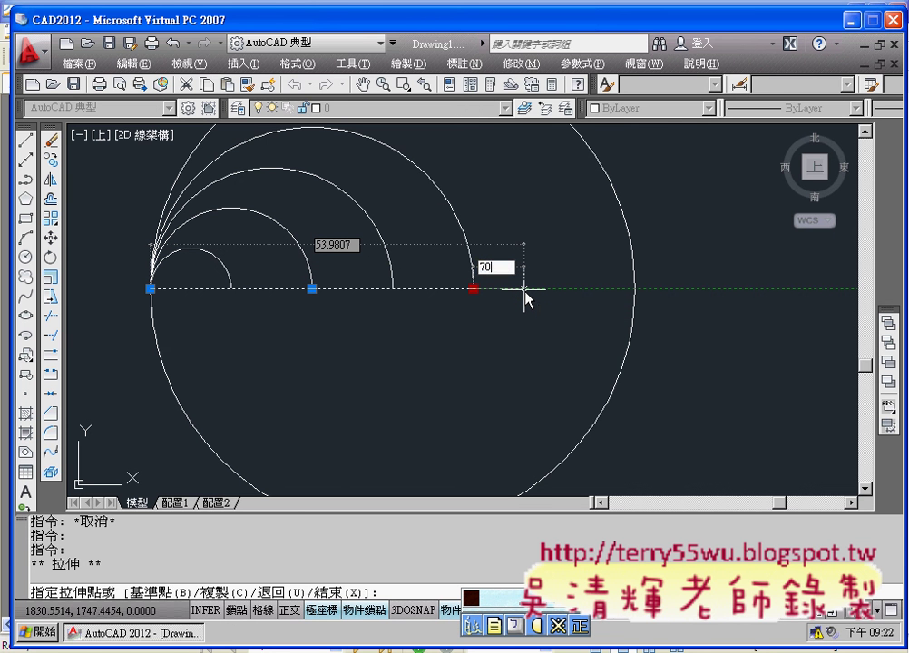
pyautogui.write('/6')
pyautogui.press('Return')
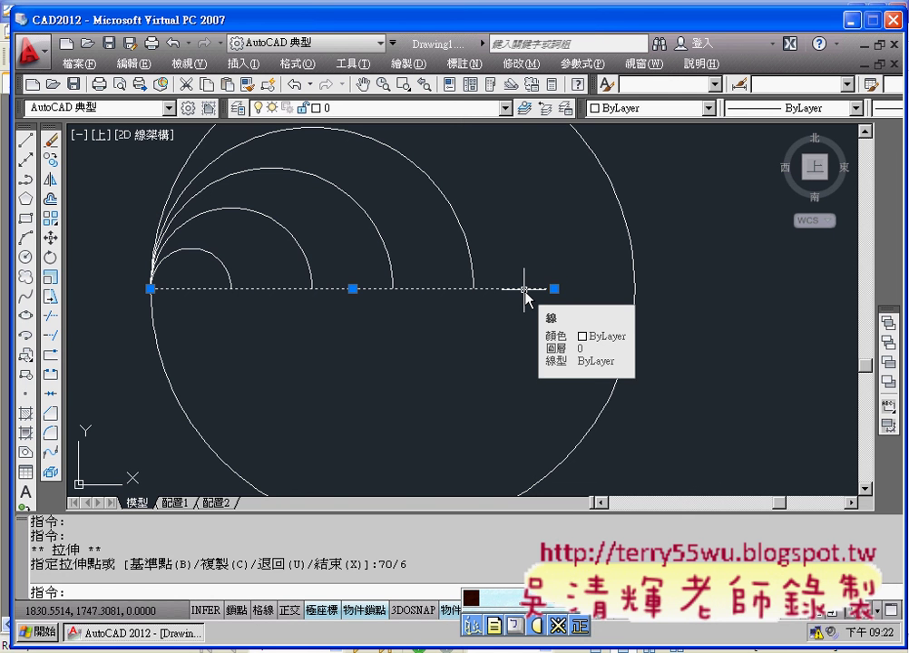
pyautogui.hotkey('ctrl', 'z')
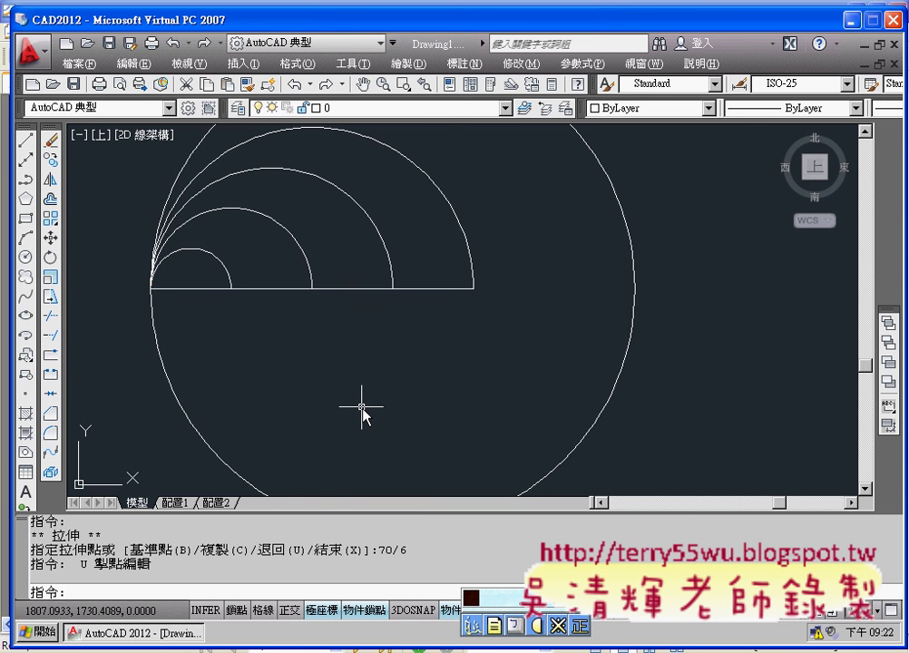
pyautogui.click(427, 289)
pyautogui.moveTo(473, 288)
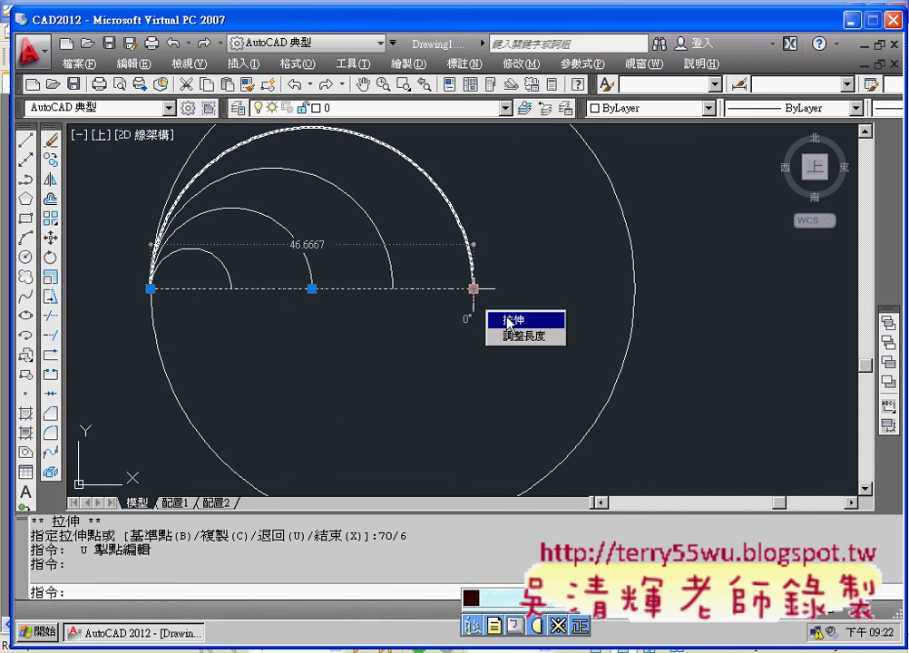
pyautogui.click(497, 319)
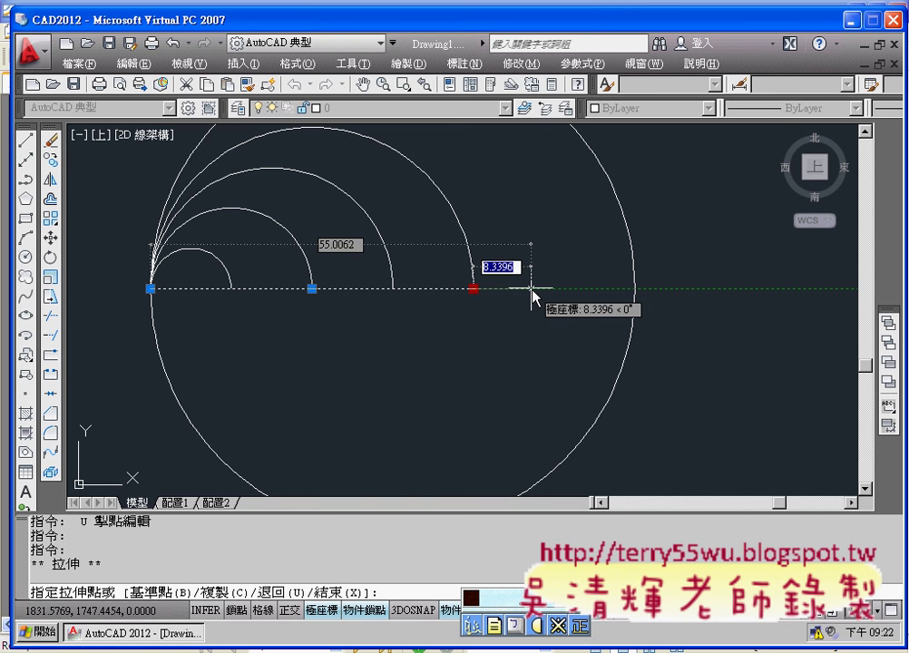
pyautogui.write('70/6')
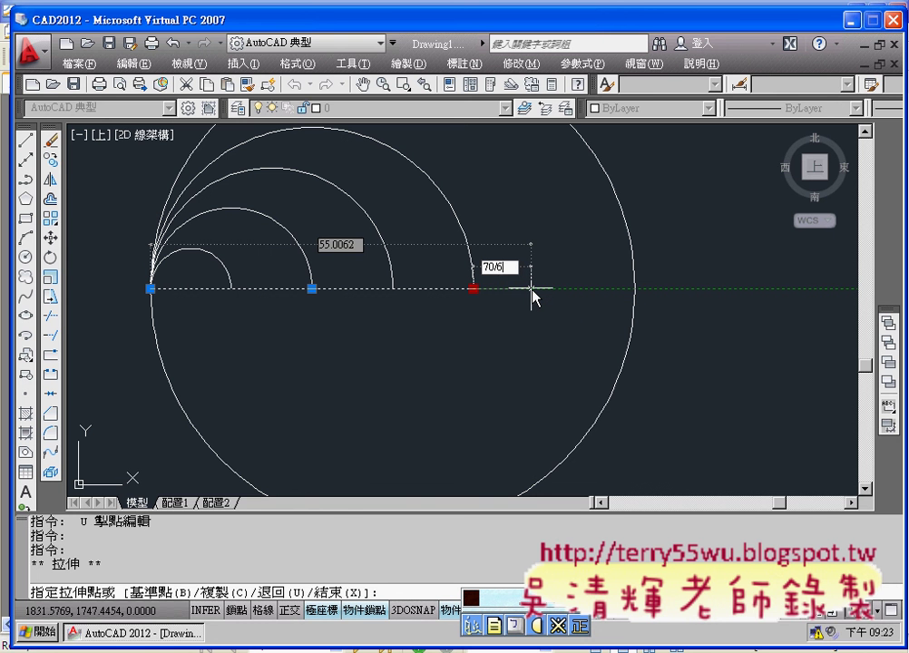
pyautogui.press('Return')
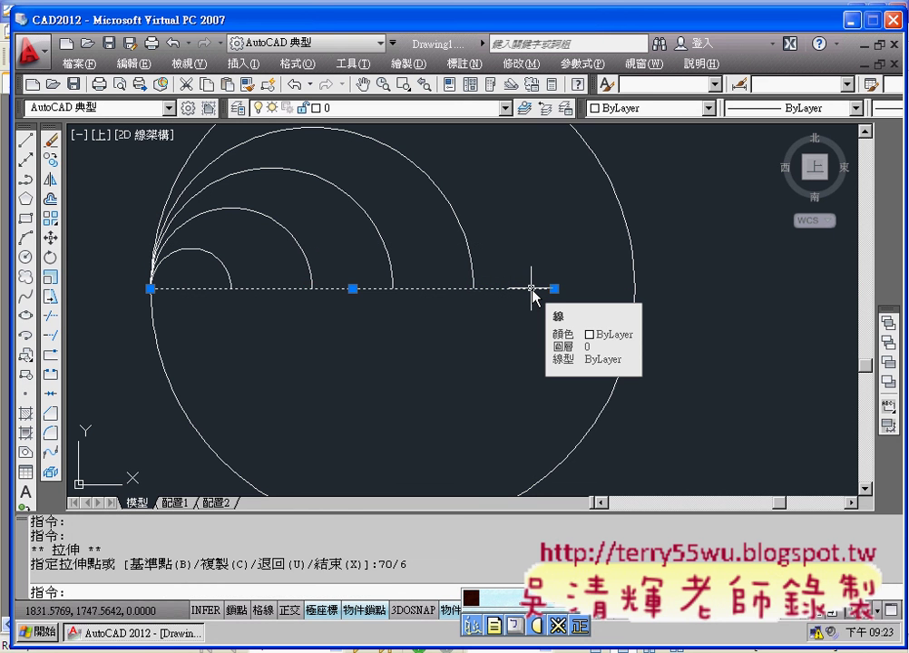
pyautogui.hotkey('ctrl', 'z')
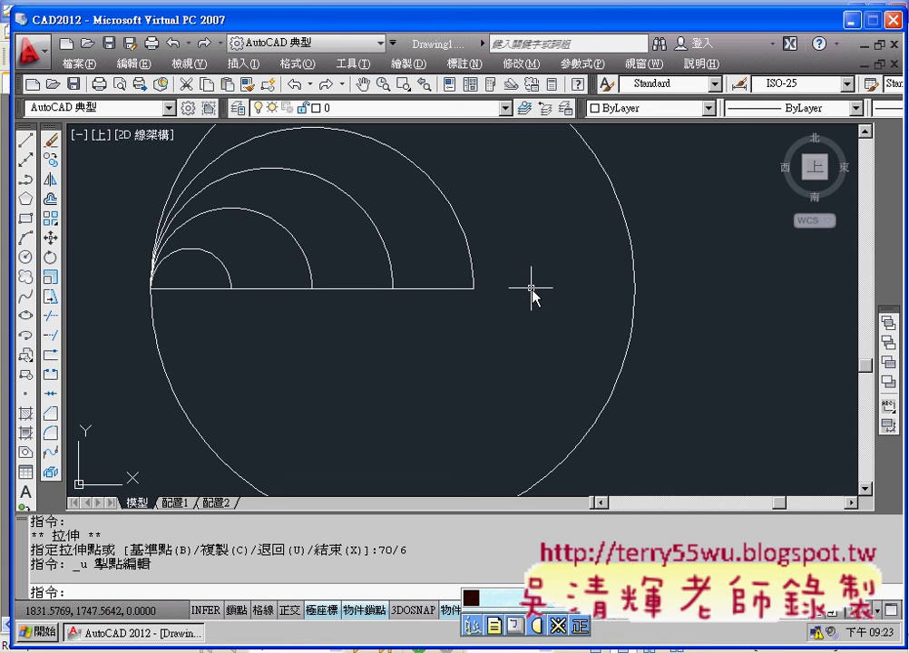
# Stretch the base line's right end by another 70/6.
pyautogui.click(473, 291)
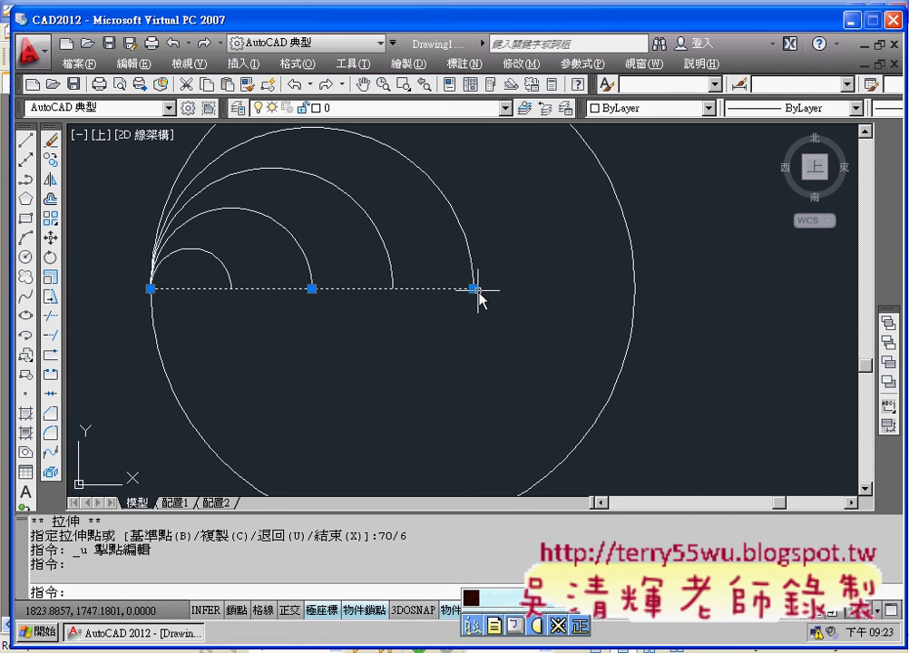
pyautogui.click(474, 290)
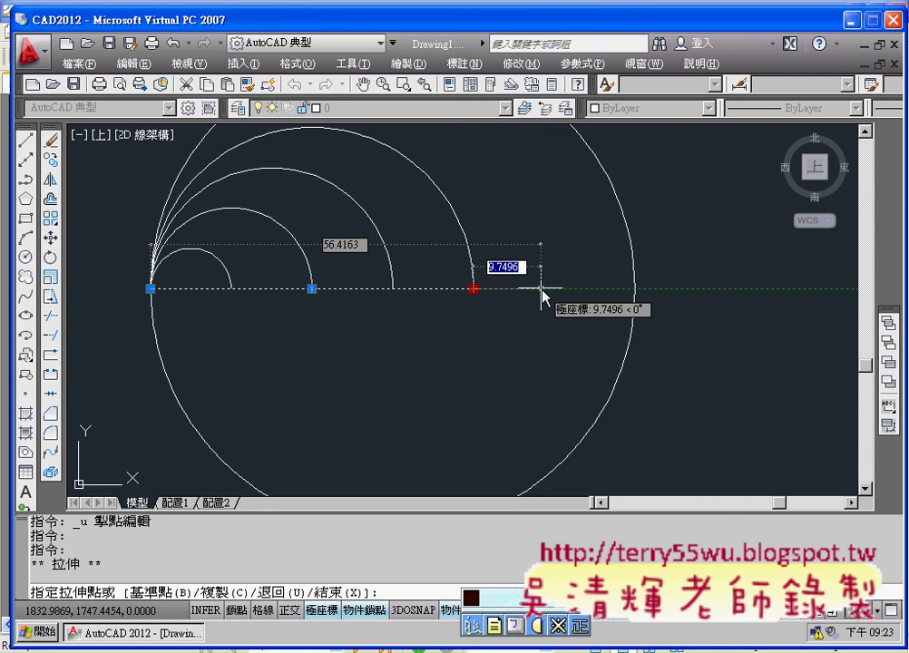
pyautogui.write('7')
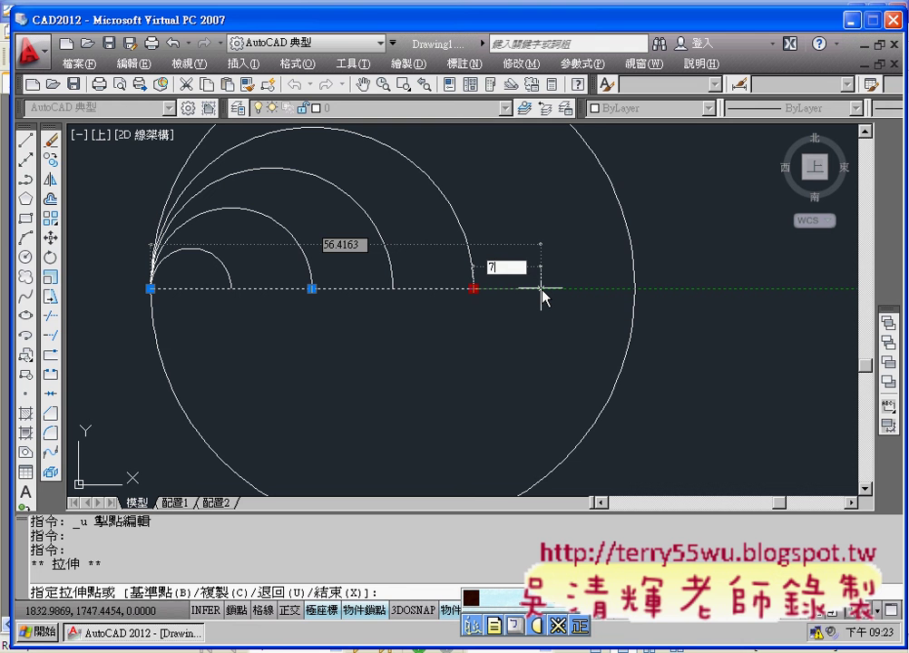
pyautogui.write('0/6')
pyautogui.press('Return')
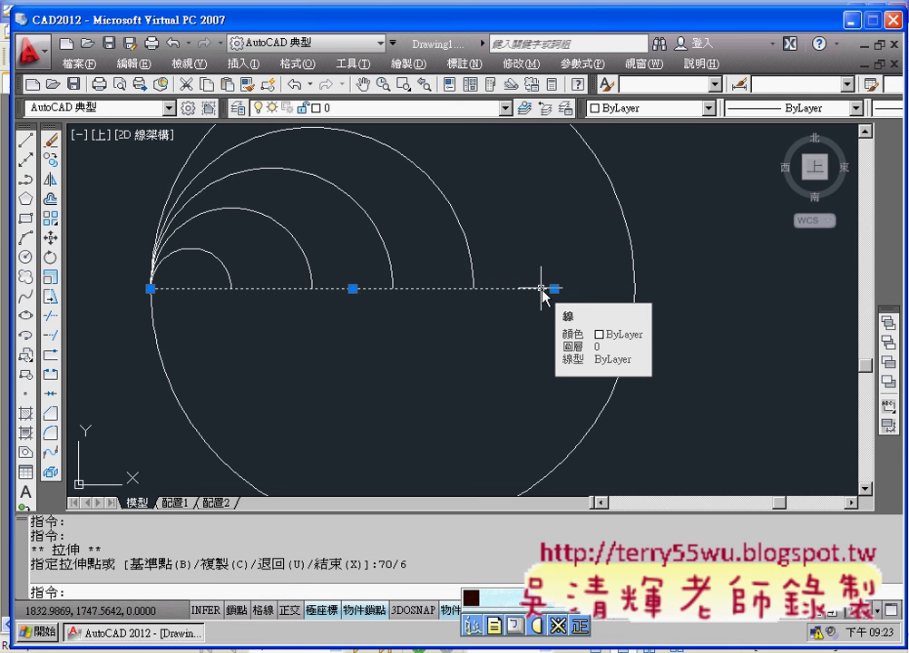
# Draw a circle centred on the base line reaching the line's new right end.
pyautogui.click(26, 255)
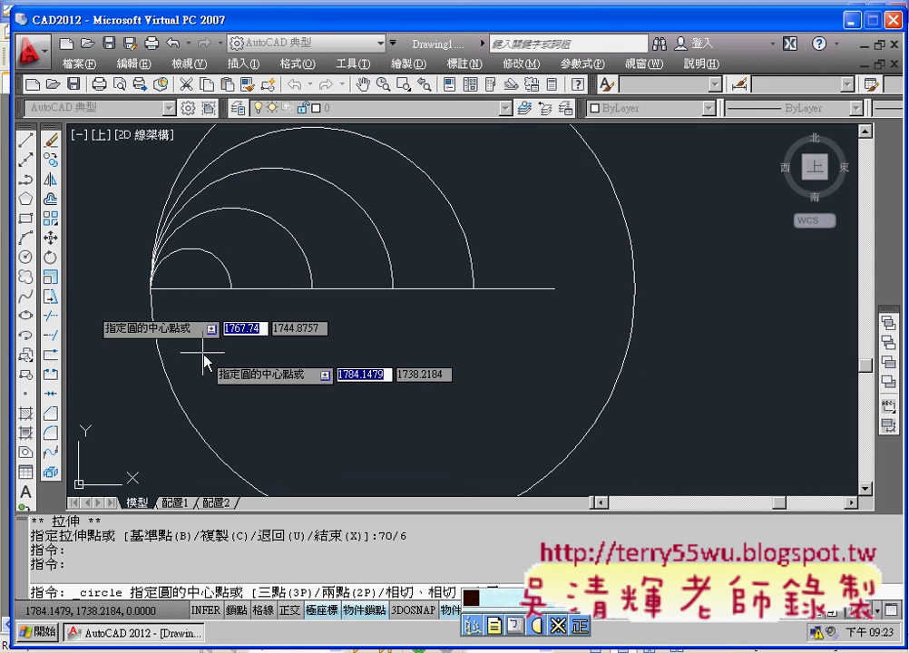
pyautogui.click(351, 288)
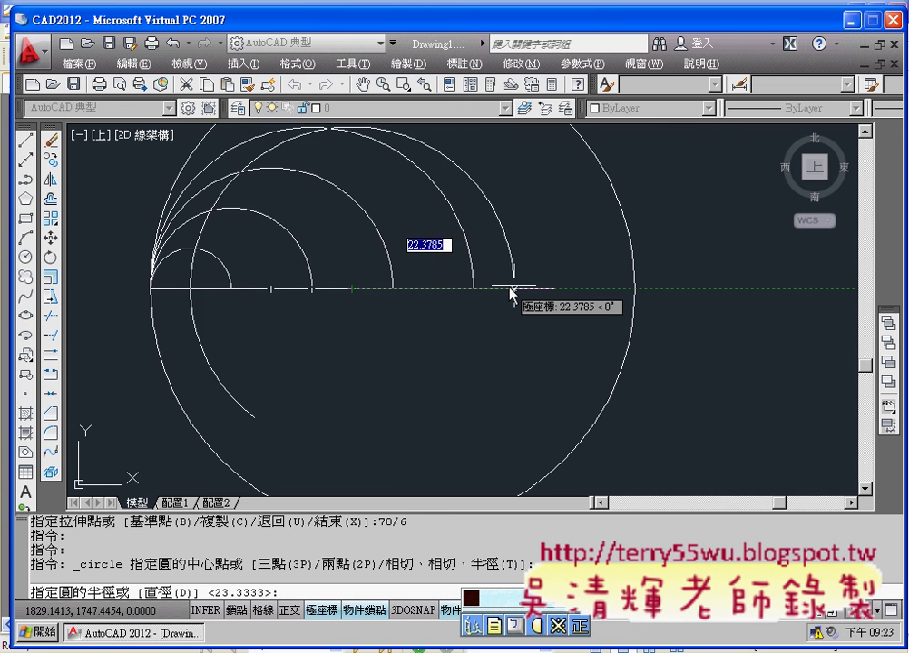
pyautogui.click(553, 289)
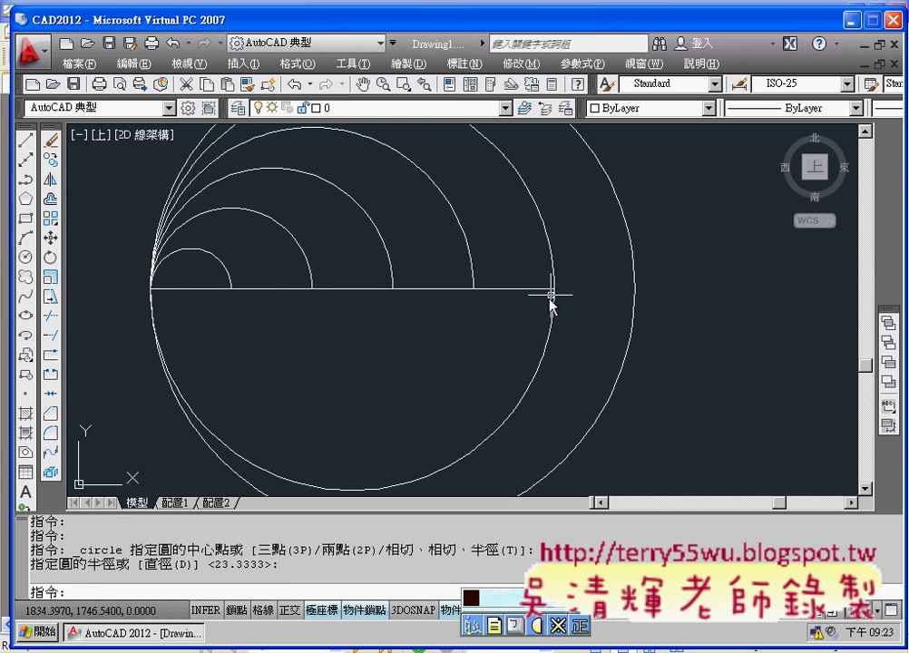
# Trim away the newest circle's lower half, using all objects as cutting edges.
pyautogui.click(51, 315)
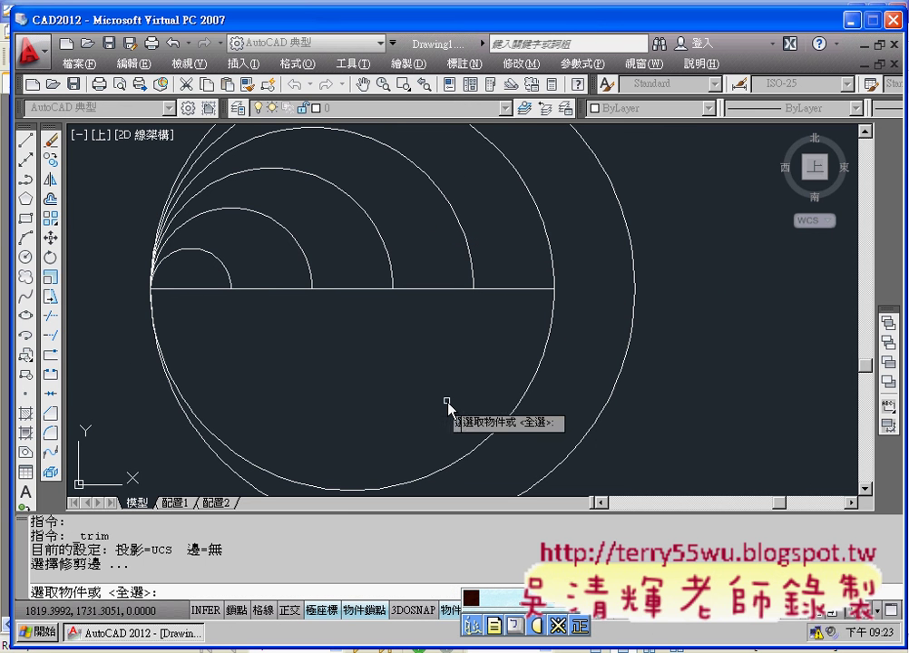
pyautogui.press('Return')
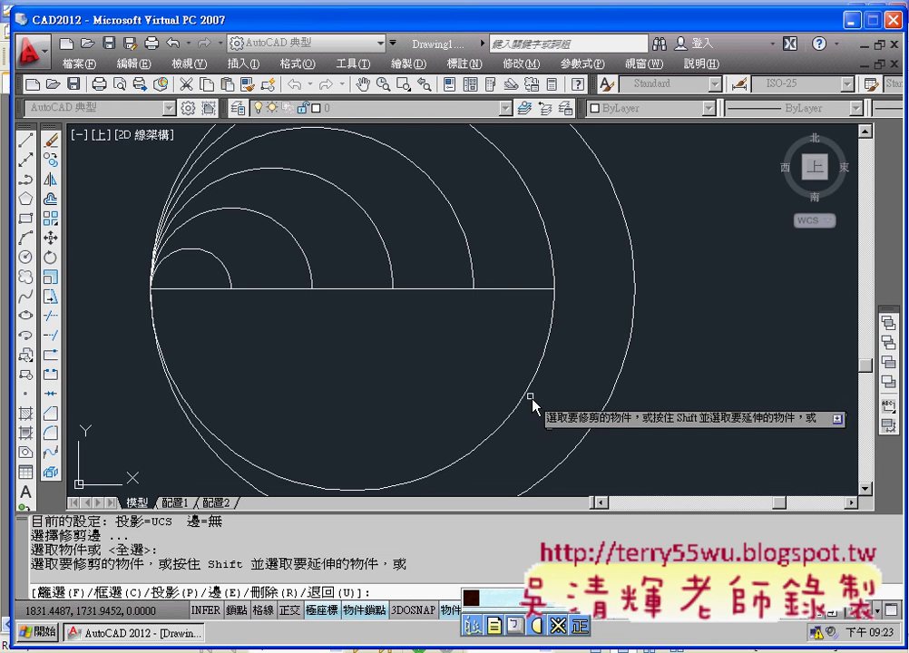
pyautogui.click(529, 398)
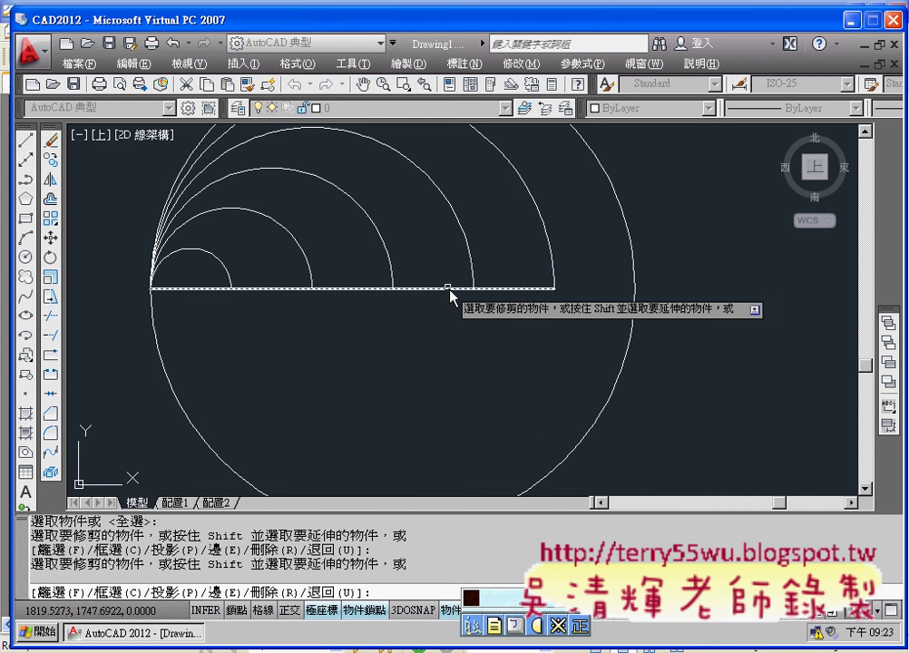
pyautogui.press('Escape')
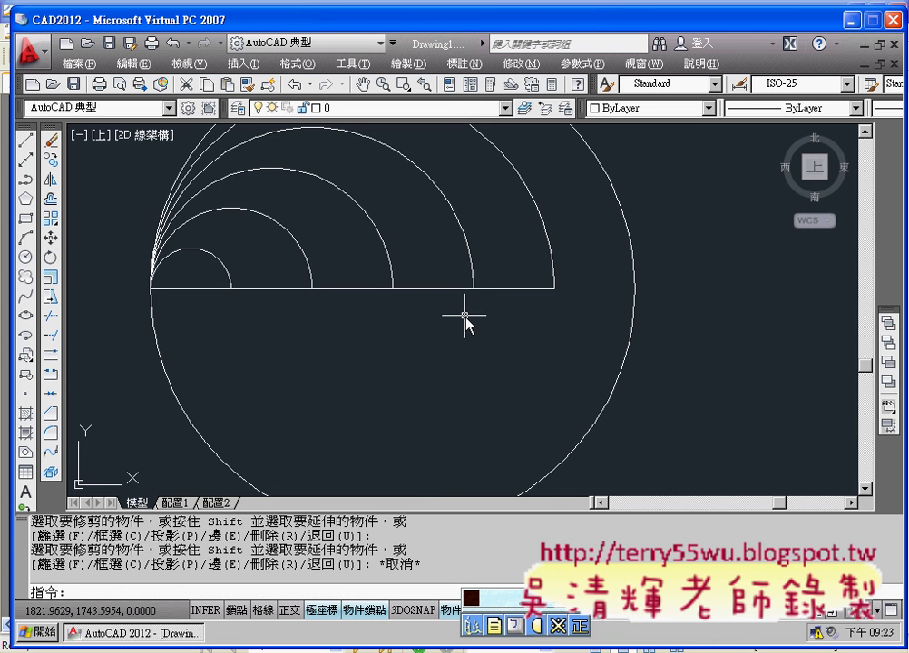
# Erase the horizontal diameter line, leaving only the nested arcs.
pyautogui.click(439, 288)
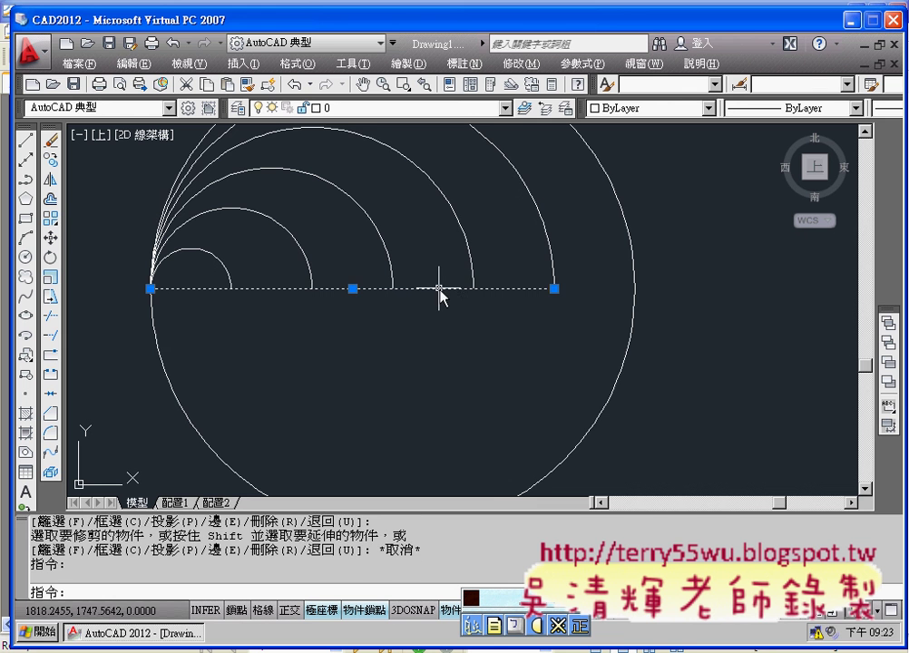
pyautogui.click(51, 143)
pyautogui.scroll(-1, 343, 351)
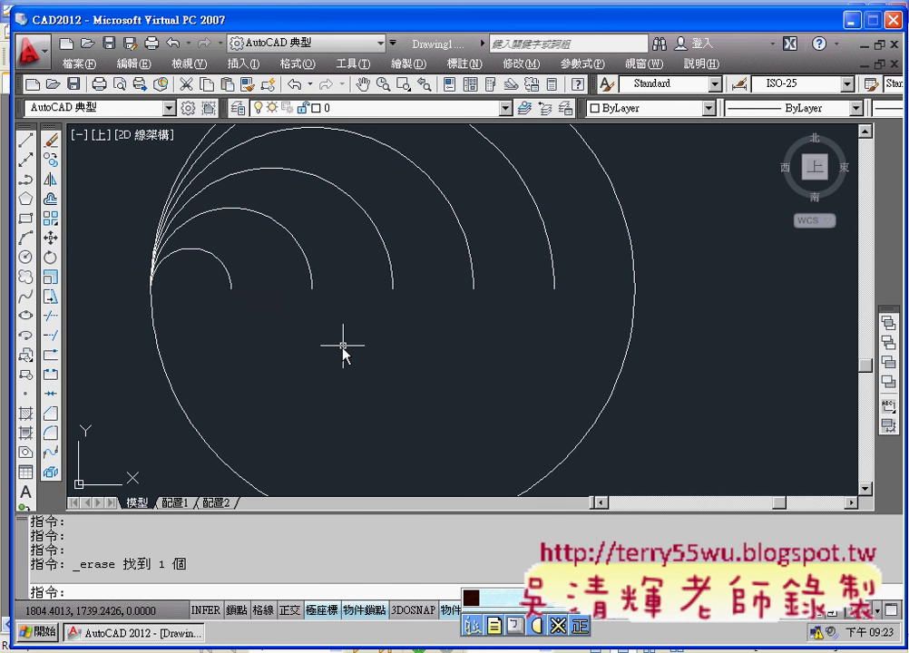
pyautogui.scroll(-1, 363, 354)
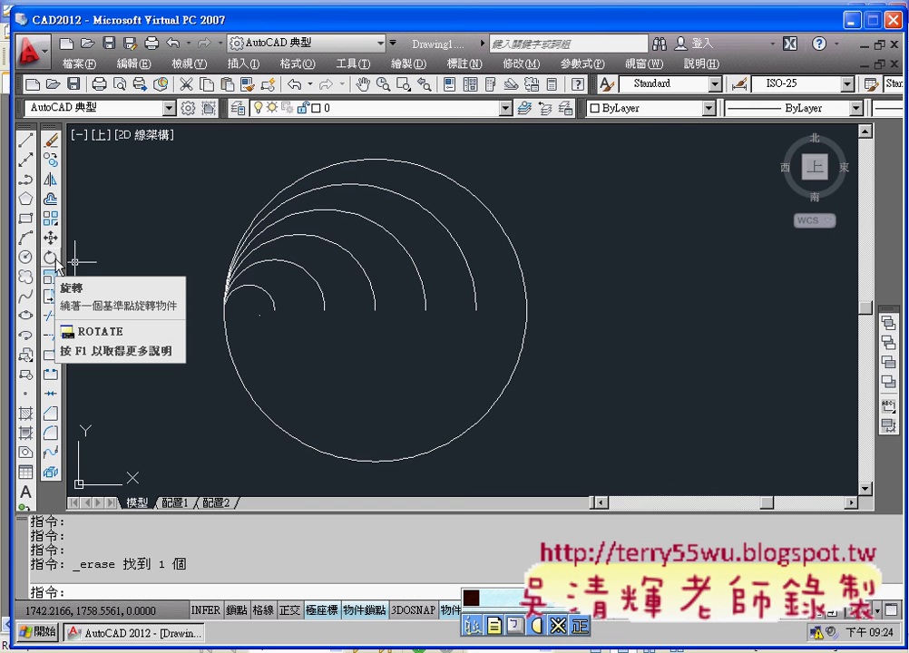
pyautogui.moveTo(50, 258)
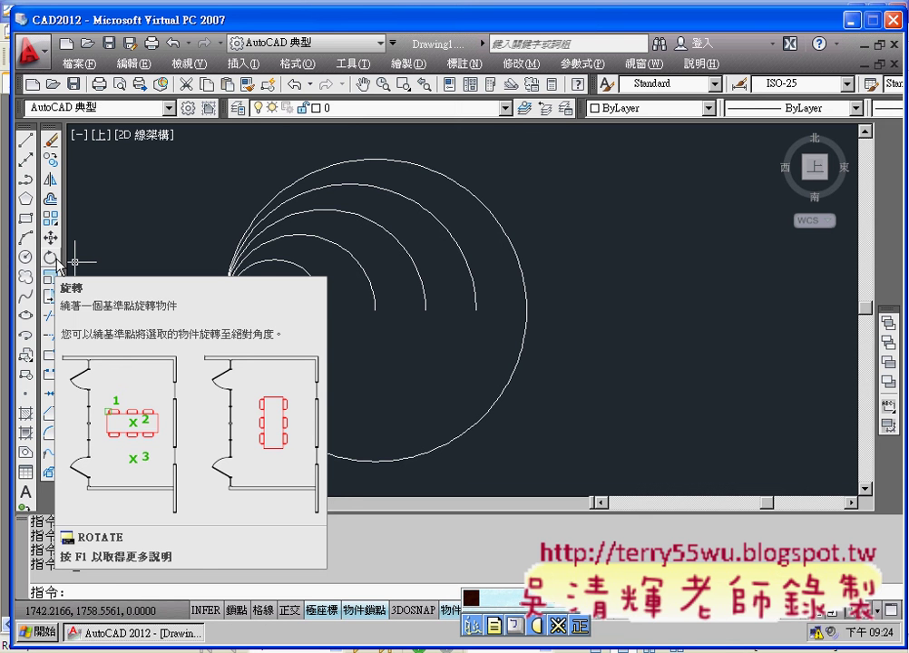
# Start the ROTATE command from the Modify toolbar.
pyautogui.click(56, 259)
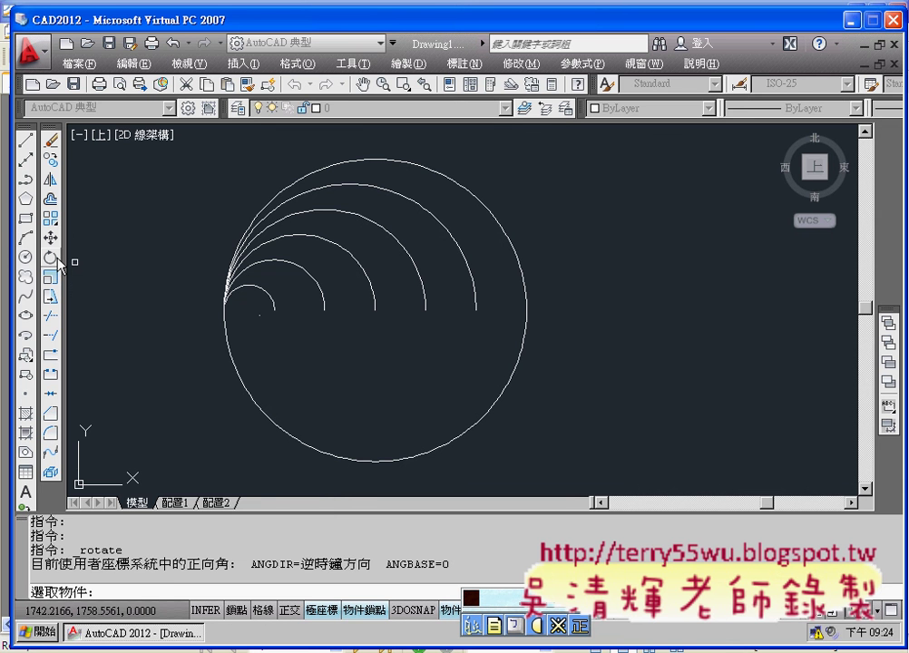